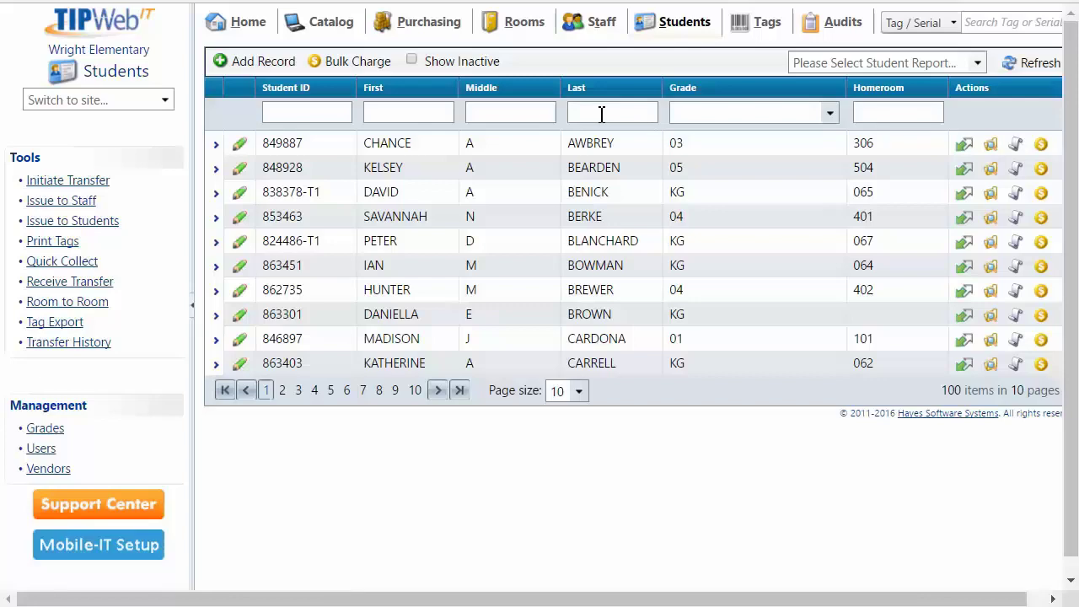
Filter the student list by the student's last name and show the charges on the matching record.
left_click(602, 114)
key("Return")
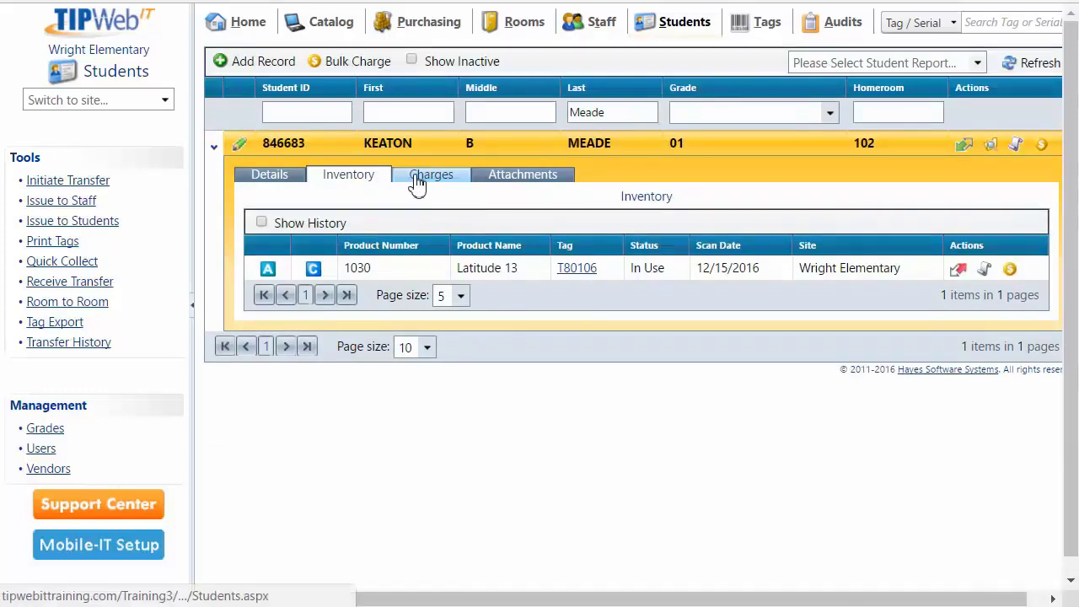
left_click(424, 184)
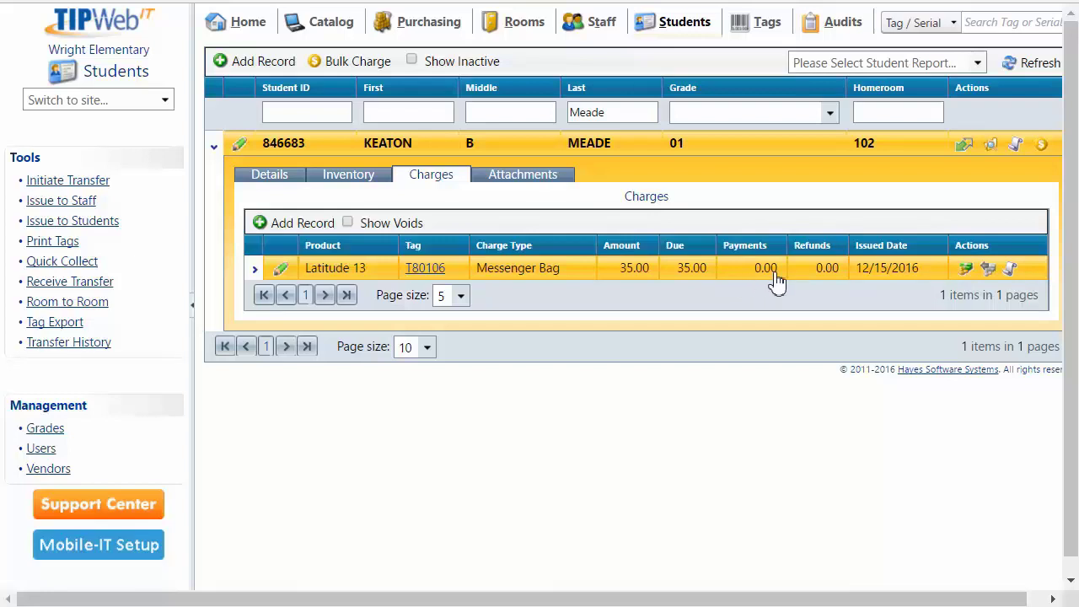
Record and save a $20.00 payment on the Messenger Bag charge with the payment note "Check # 456".
left_click(969, 270)
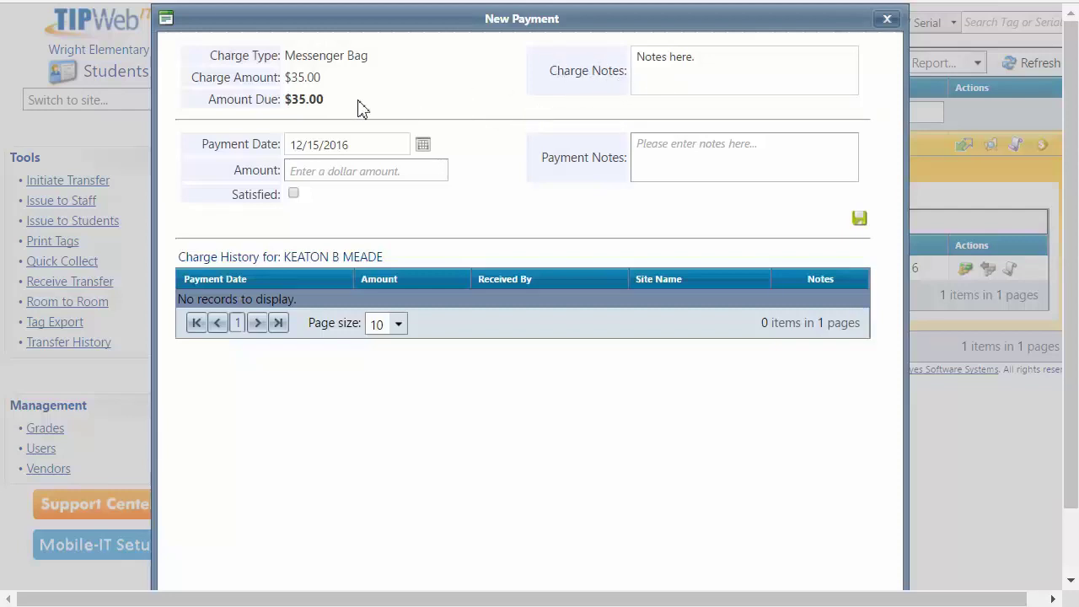
left_click(325, 163)
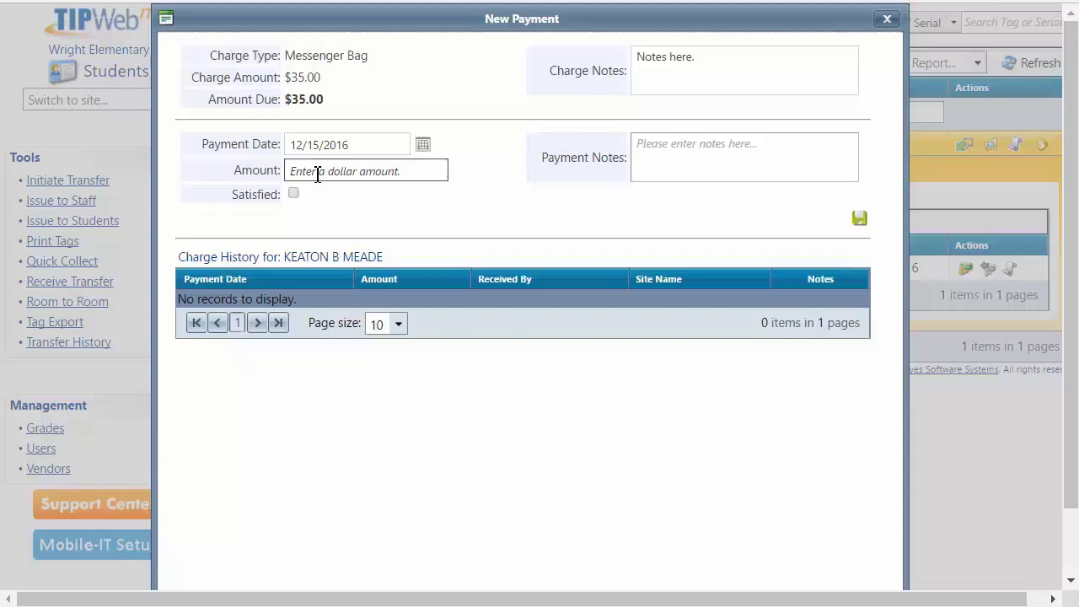
left_click(317, 173)
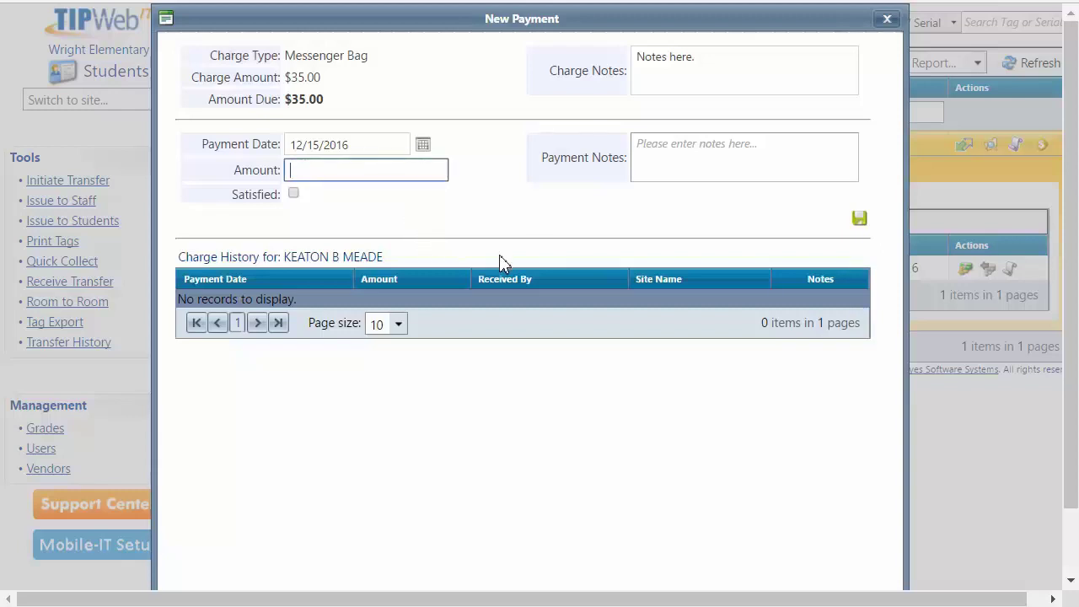
type("20.00")
left_click(634, 157)
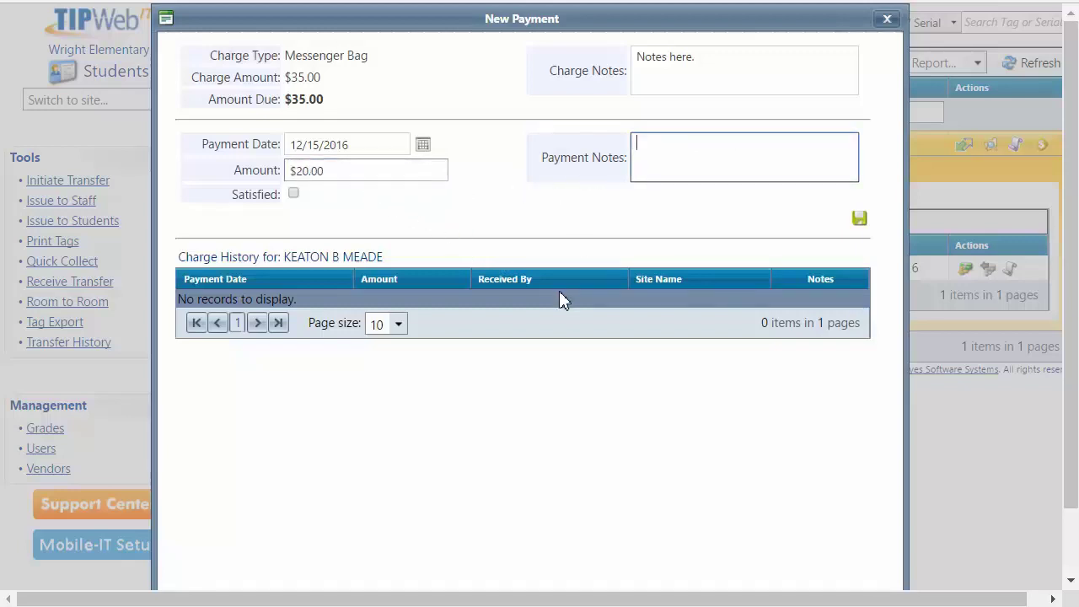
type("Check ")
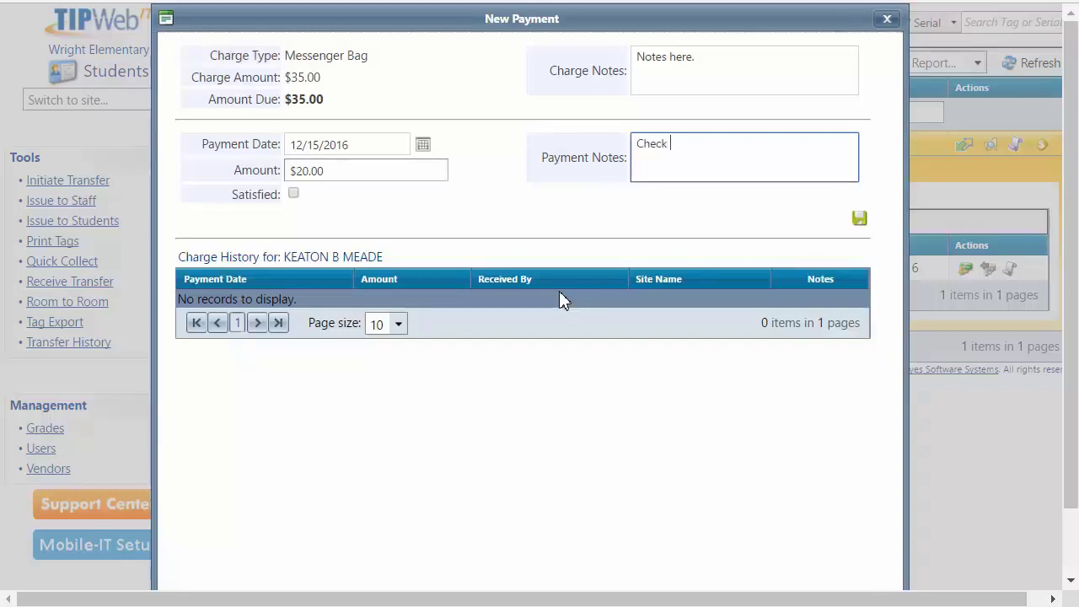
type("# 456")
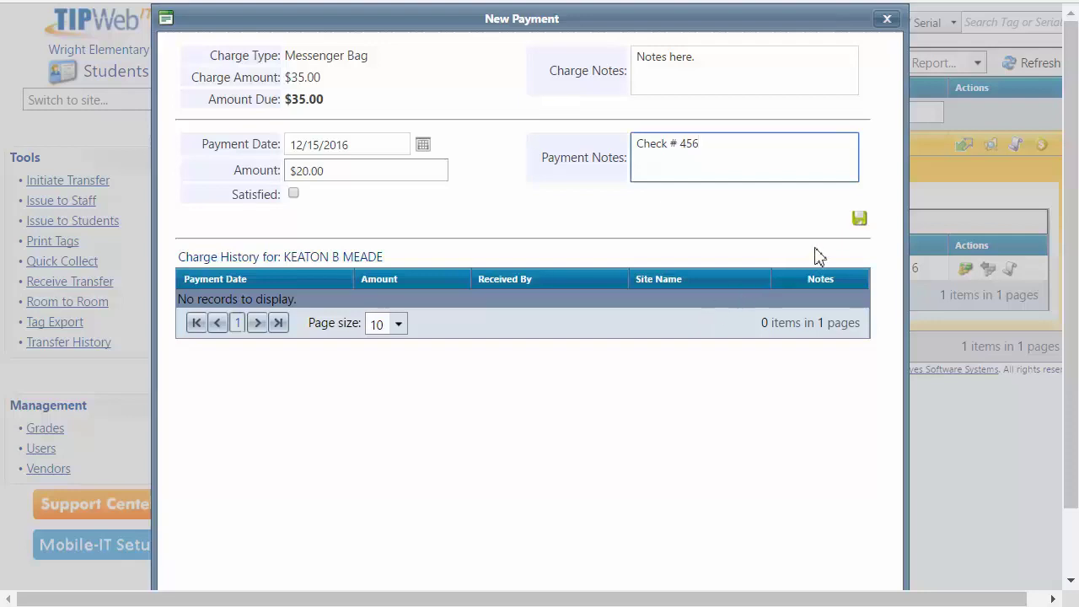
left_click(860, 221)
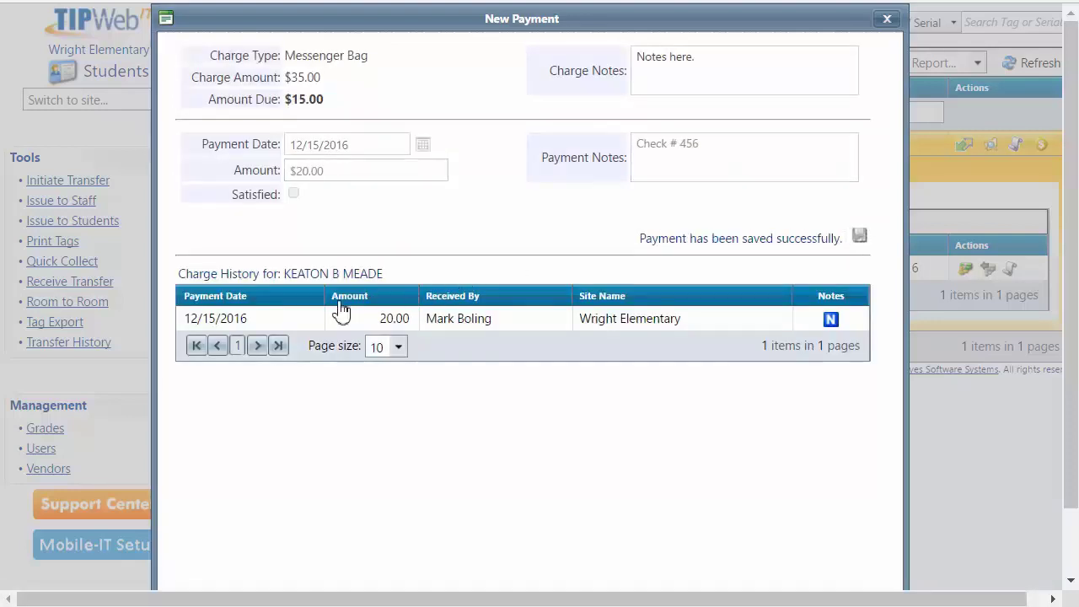
View the note on the saved payment in the charge history, and close the payment window.
left_click(241, 319)
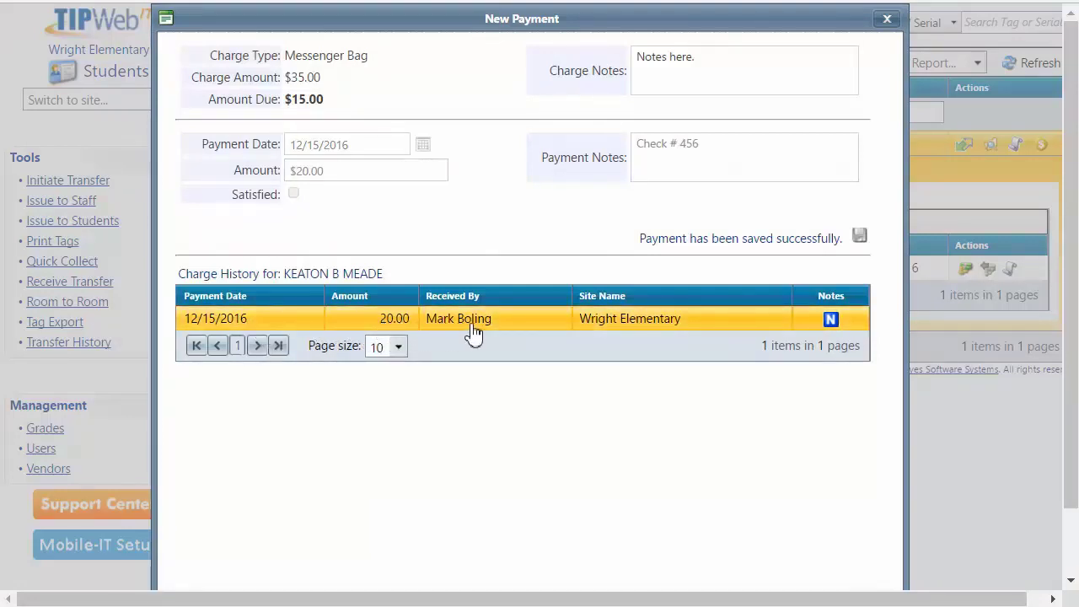
left_click(831, 322)
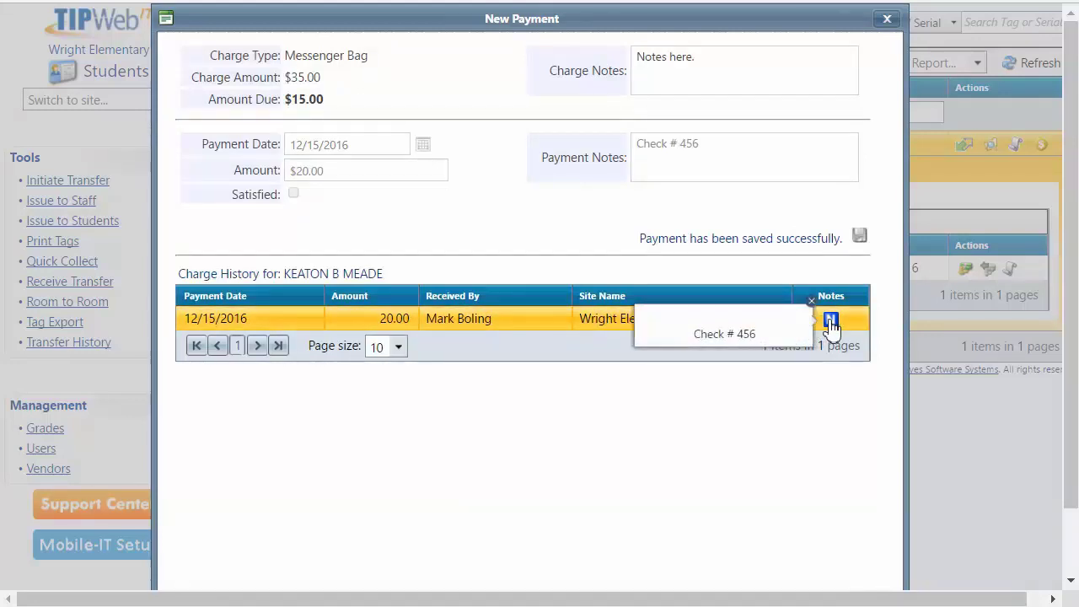
left_click(887, 20)
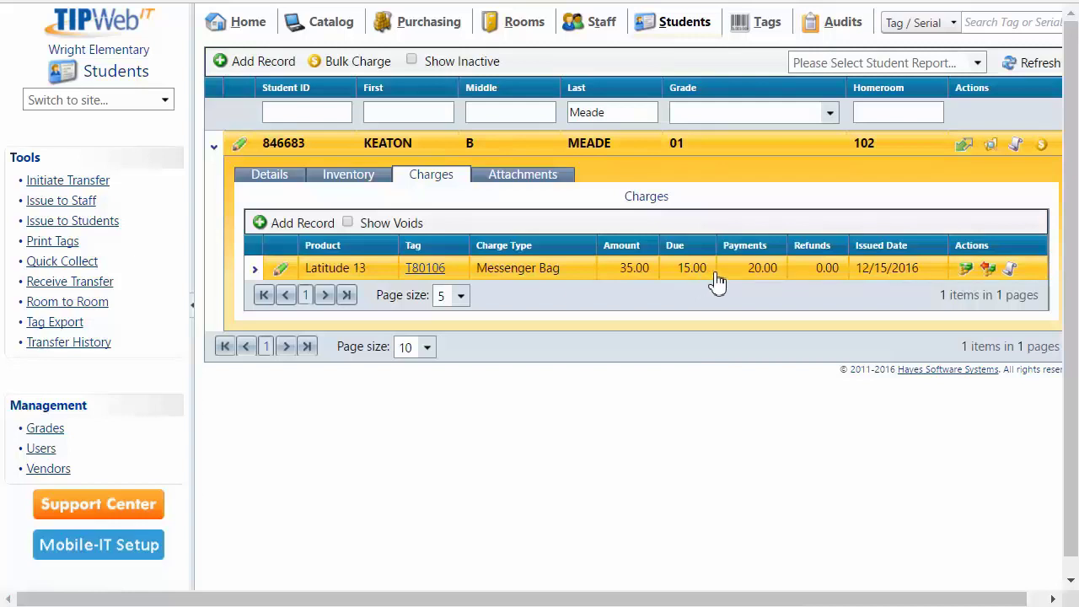
Record and save another payment of $15.00 on the Messenger Bag charge with the payment note "Check # 457".
left_click(966, 269)
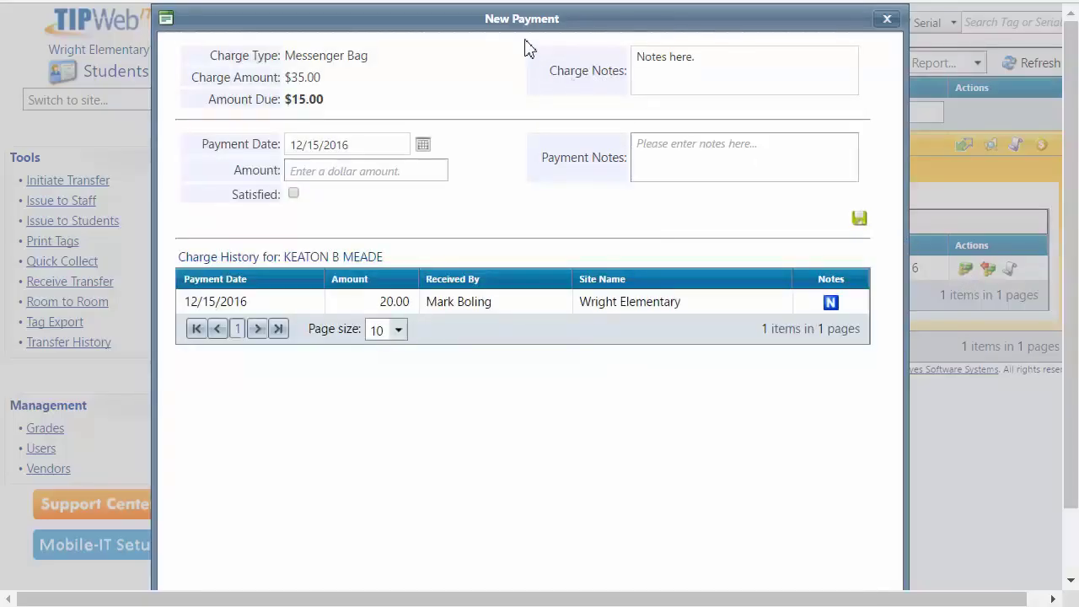
left_click(335, 170)
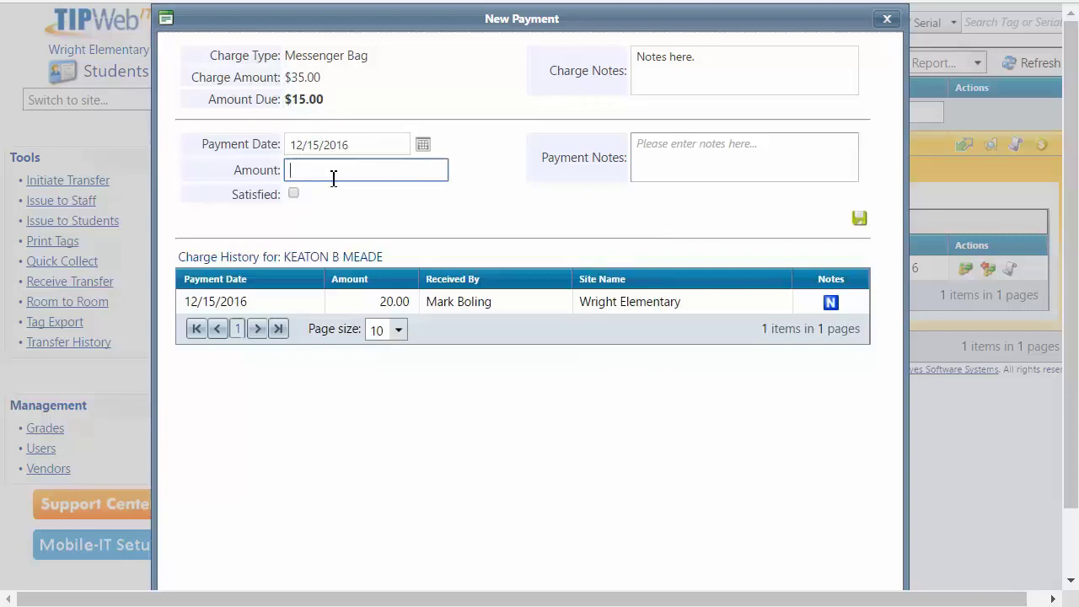
type("15.00")
left_click(639, 146)
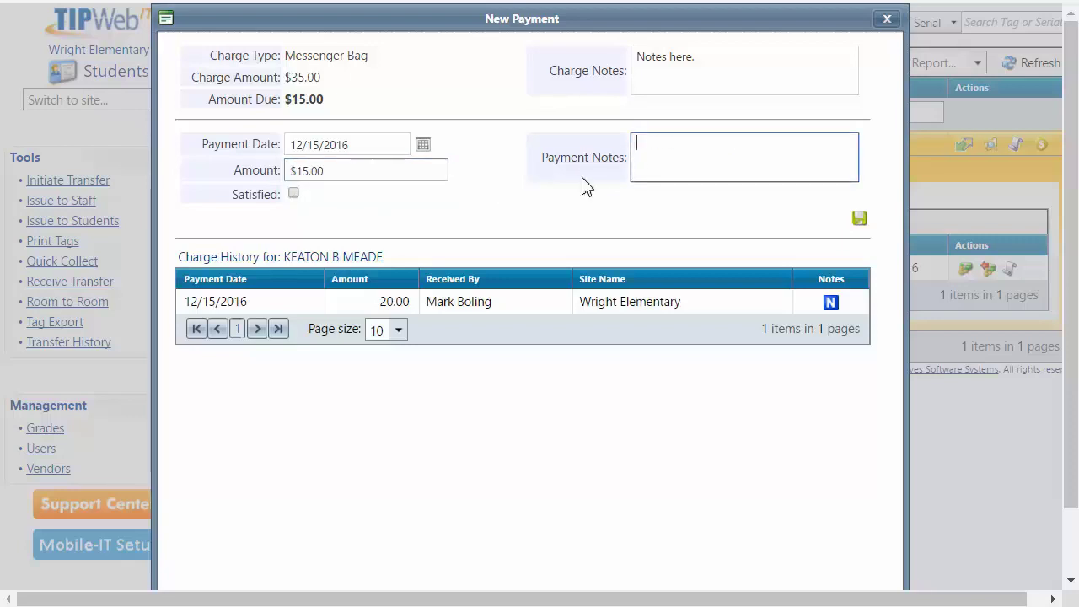
type("Check # 457")
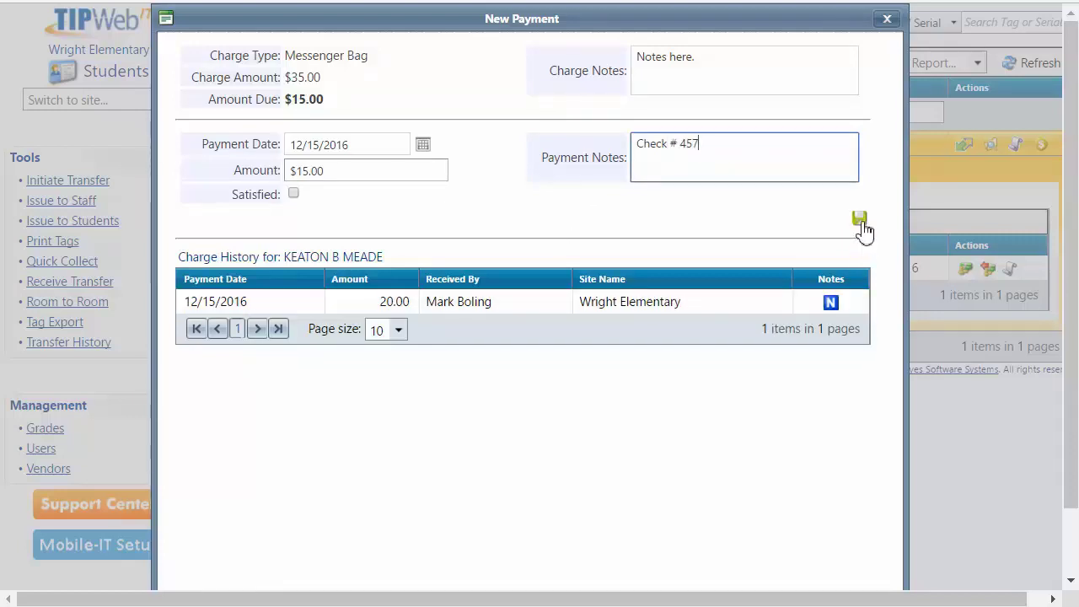
left_click(861, 221)
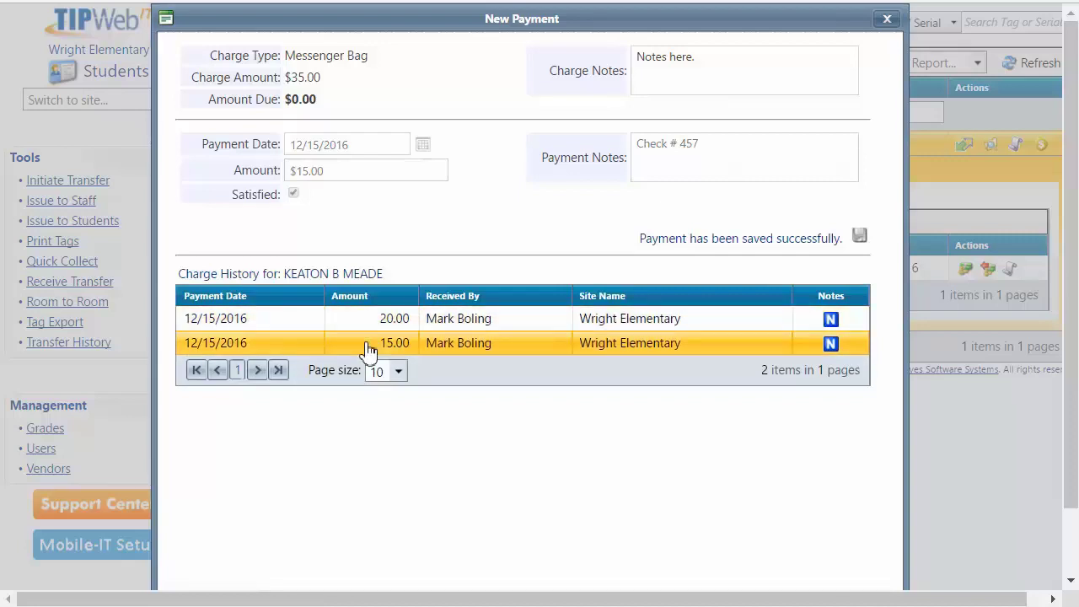
Review the notes of both payments in the charge history, and close the payment window.
mouse_move(831, 348)
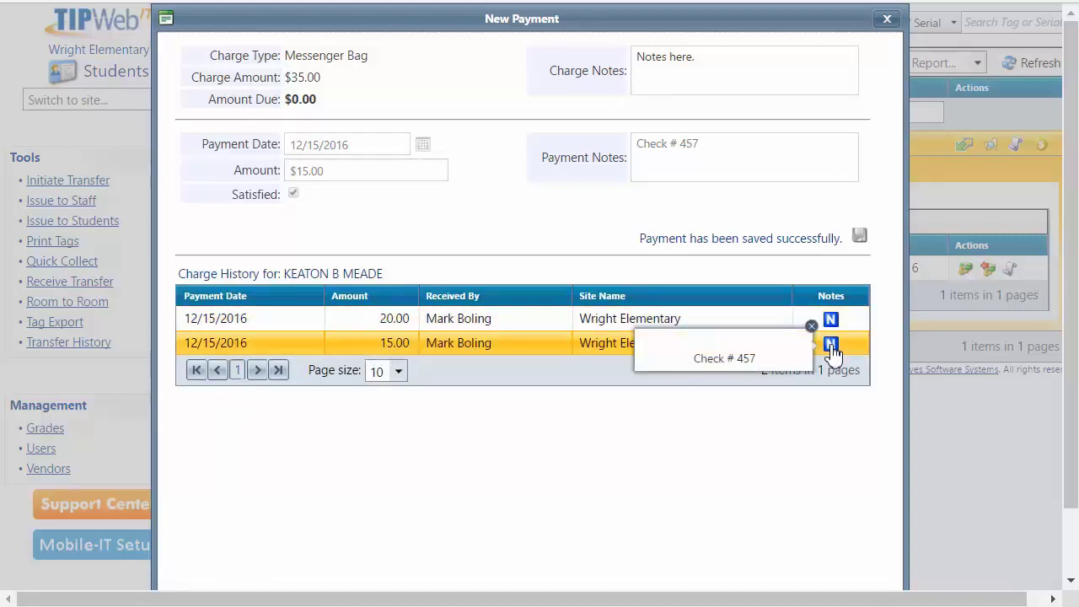
mouse_move(832, 329)
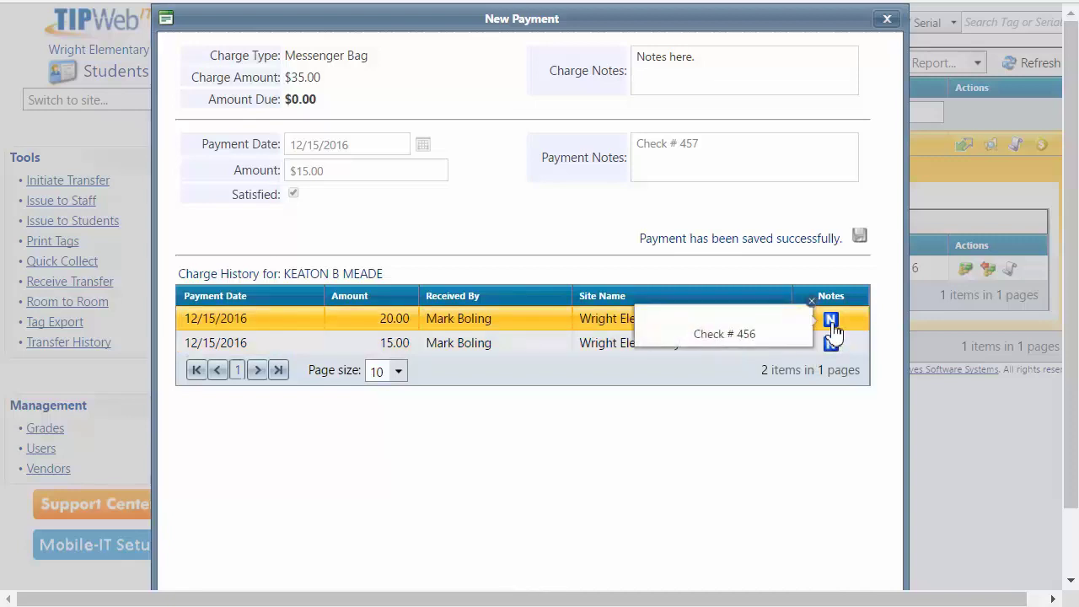
left_click(887, 20)
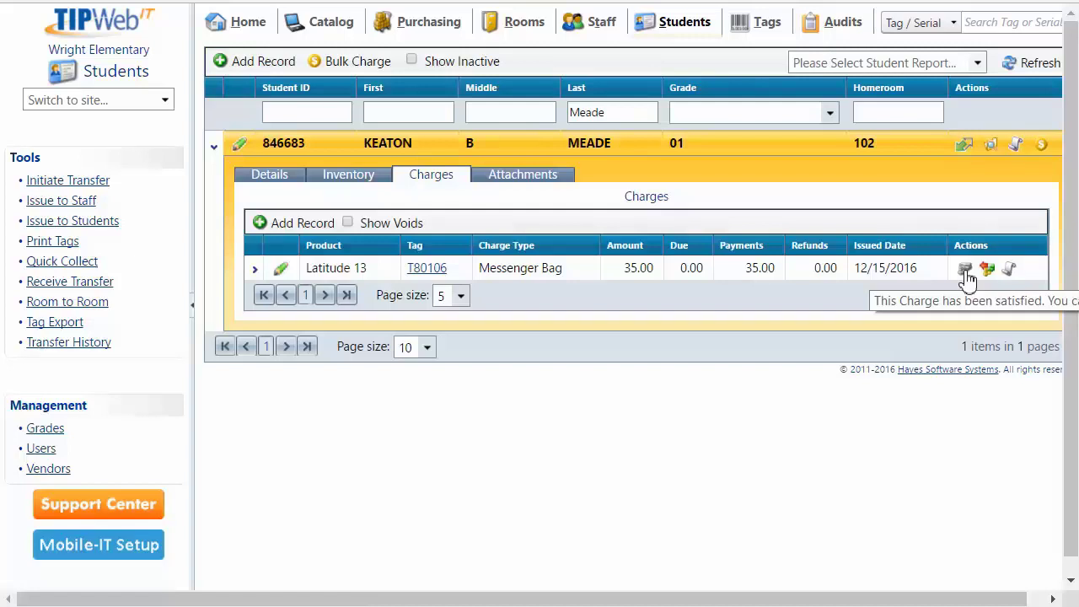
Open the receipt for the Messenger Bag charge, review its payment summary, and close it.
left_click(1010, 270)
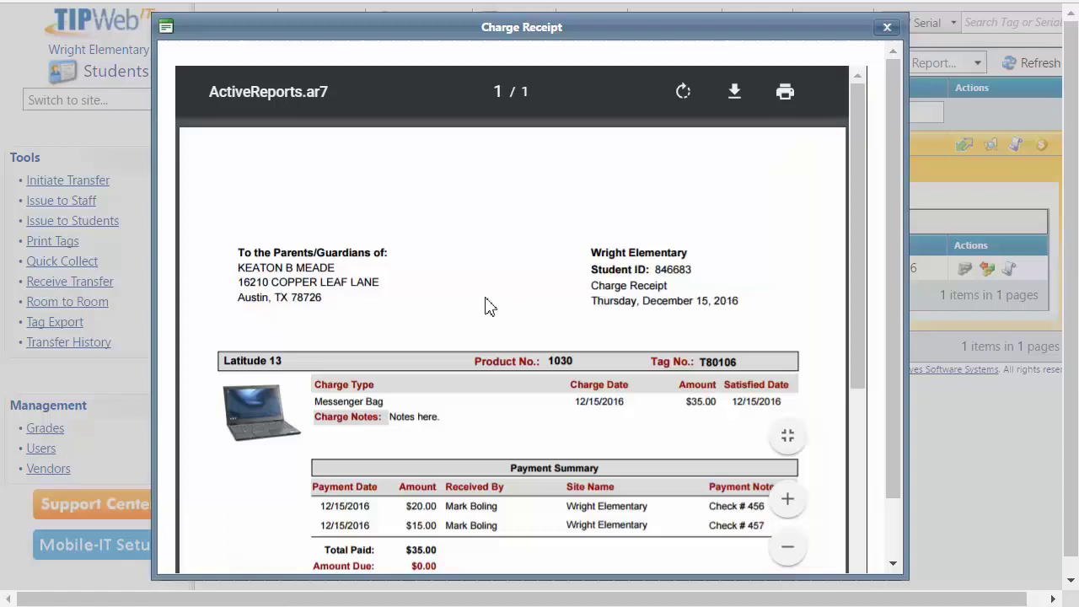
scroll(422, 304, "down", 1)
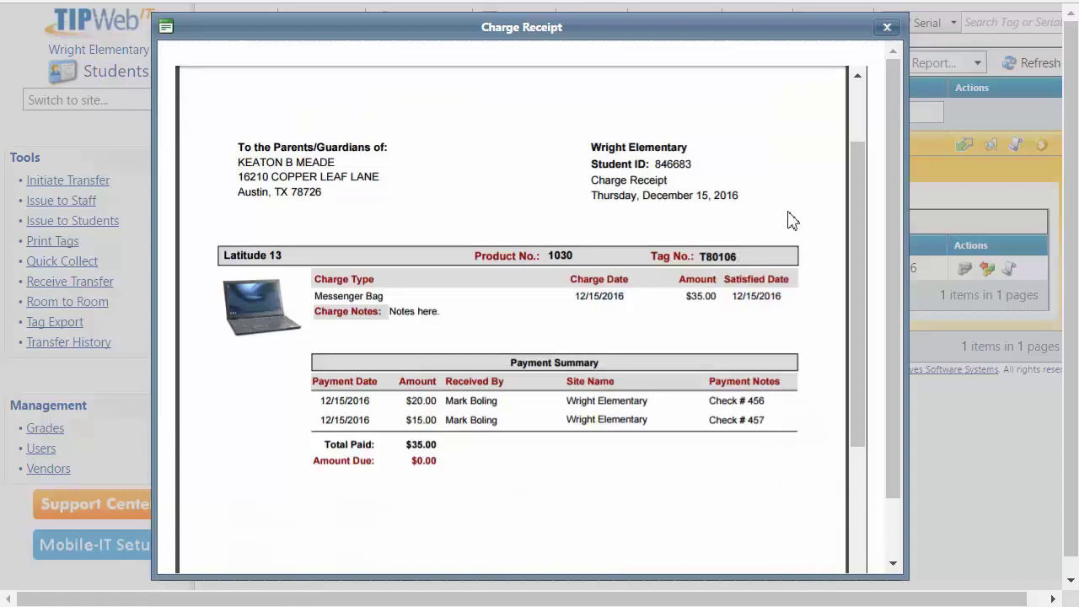
left_click(888, 27)
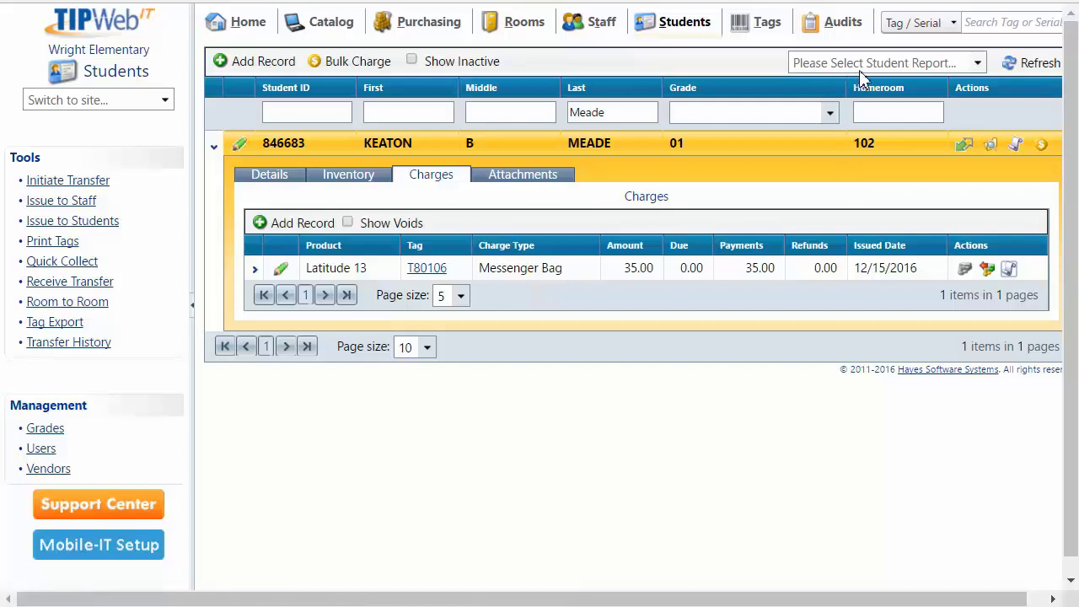
Generate the Charge Activity Listing student report and open the downloaded CSV file in Excel.
left_click(978, 64)
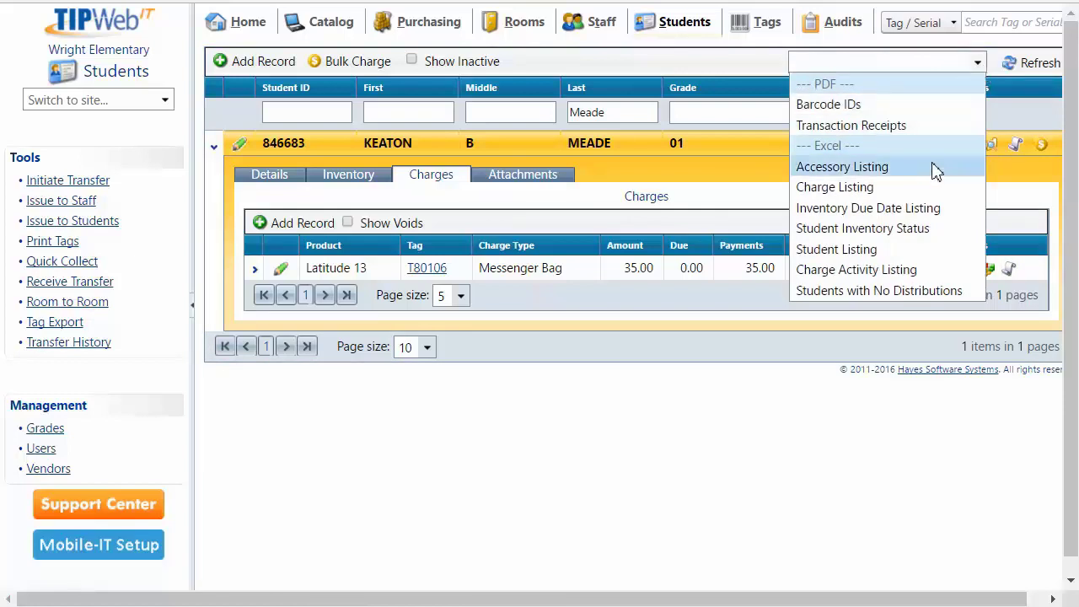
left_click(864, 270)
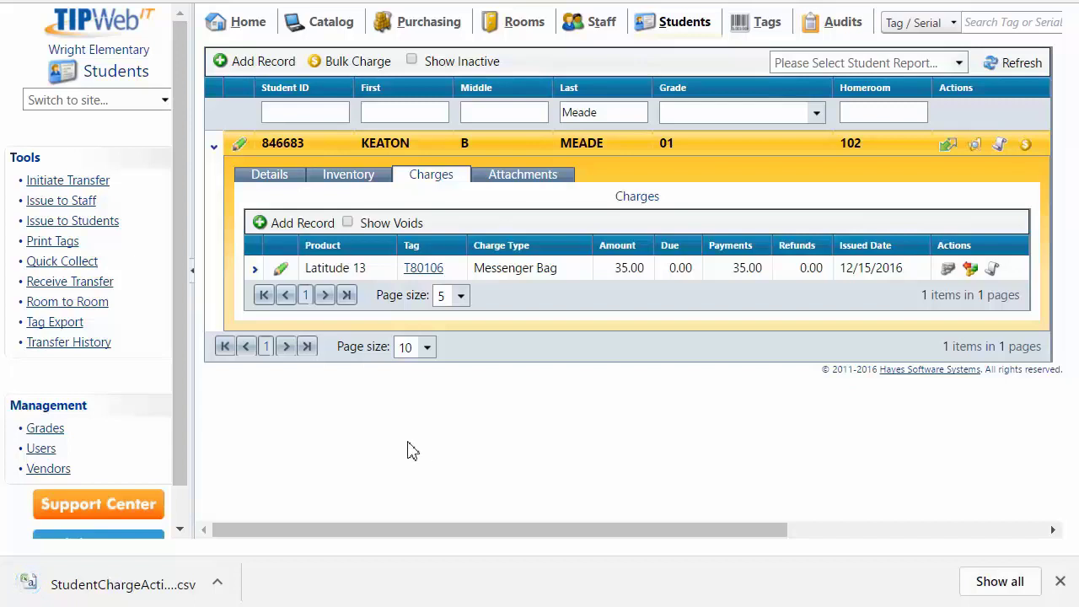
left_click(181, 595)
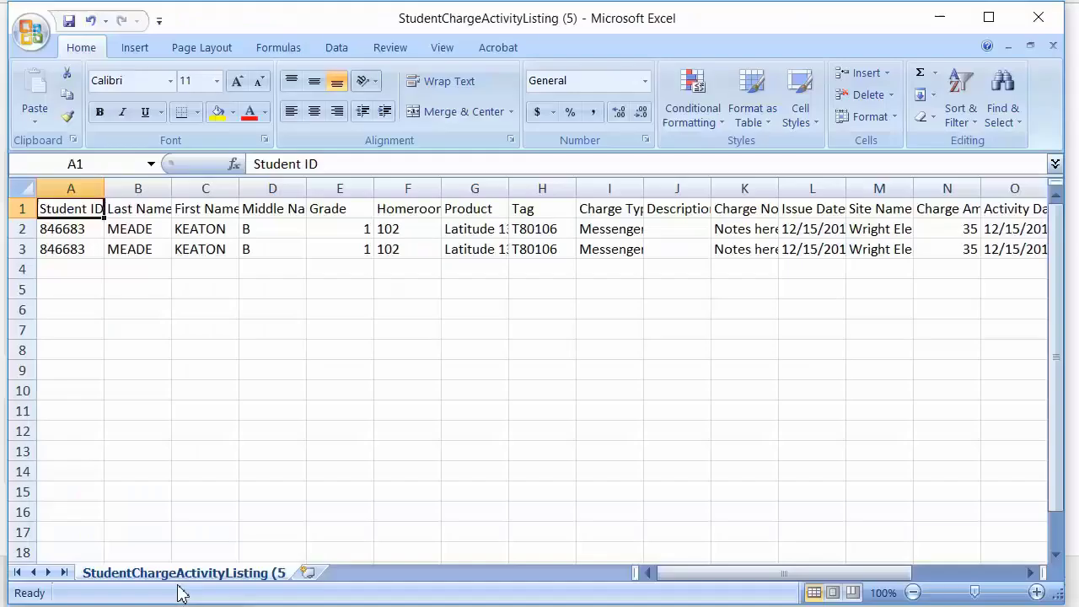
Fit all columns of the listing to their contents and review the payment activity columns before minimizing the workbook.
left_click(26, 189)
double_click(100, 194)
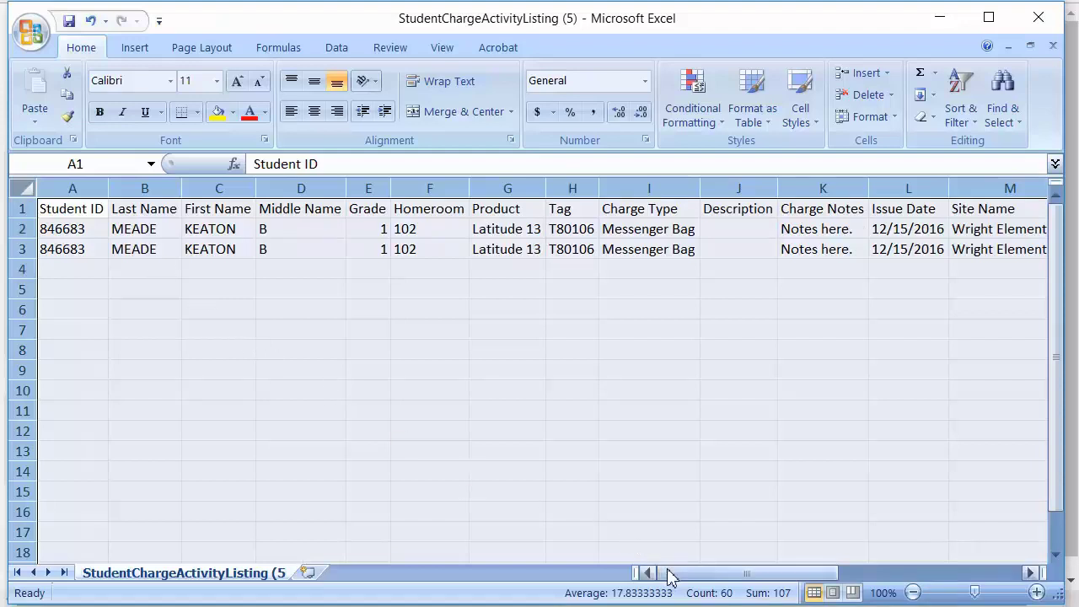
left_click_drag(672, 575, 848, 573)
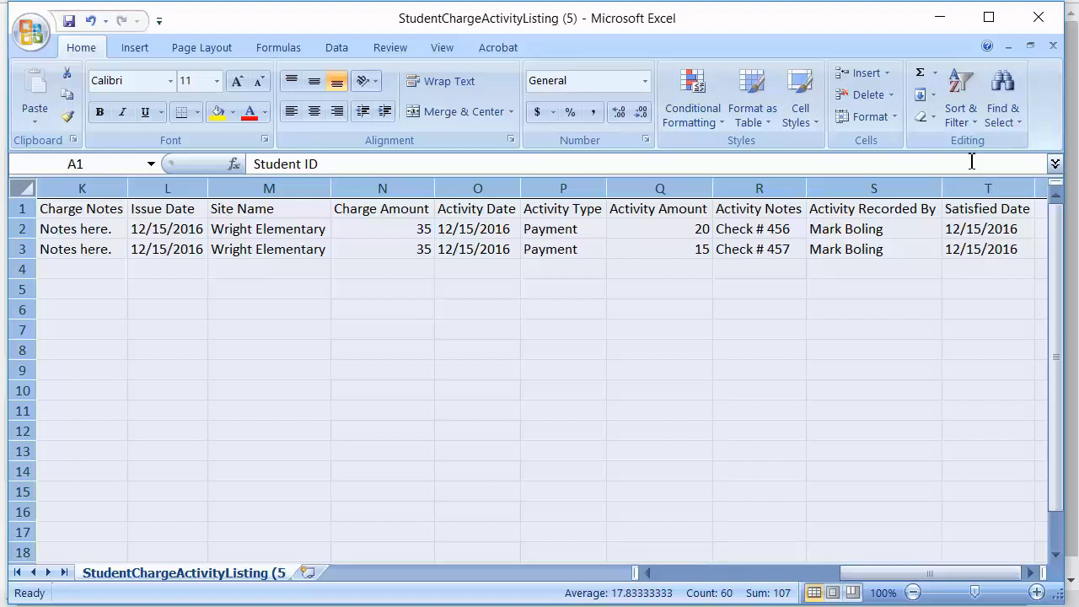
left_click(936, 25)
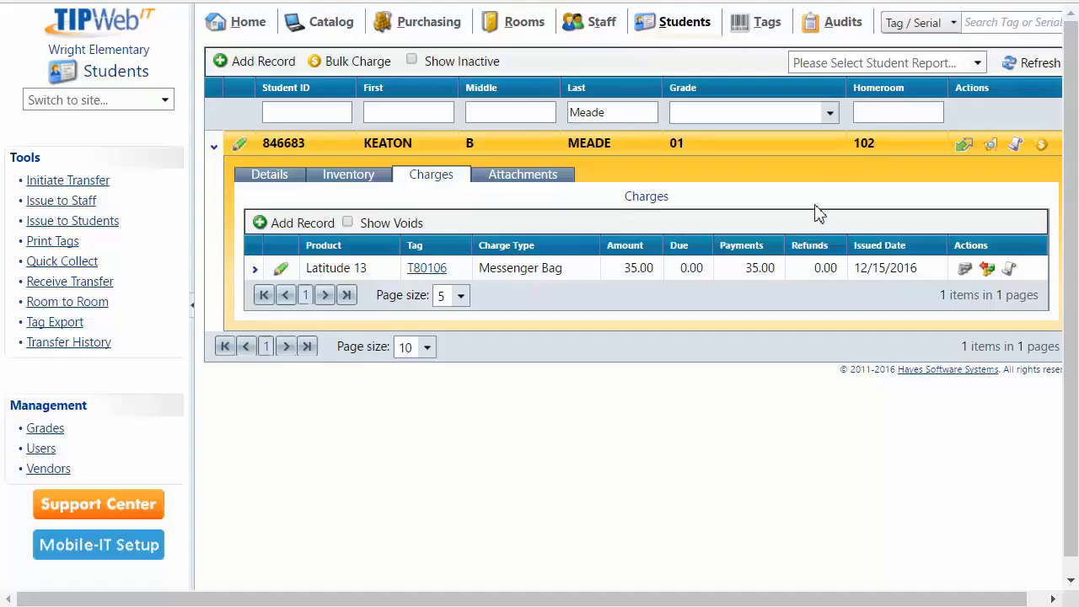